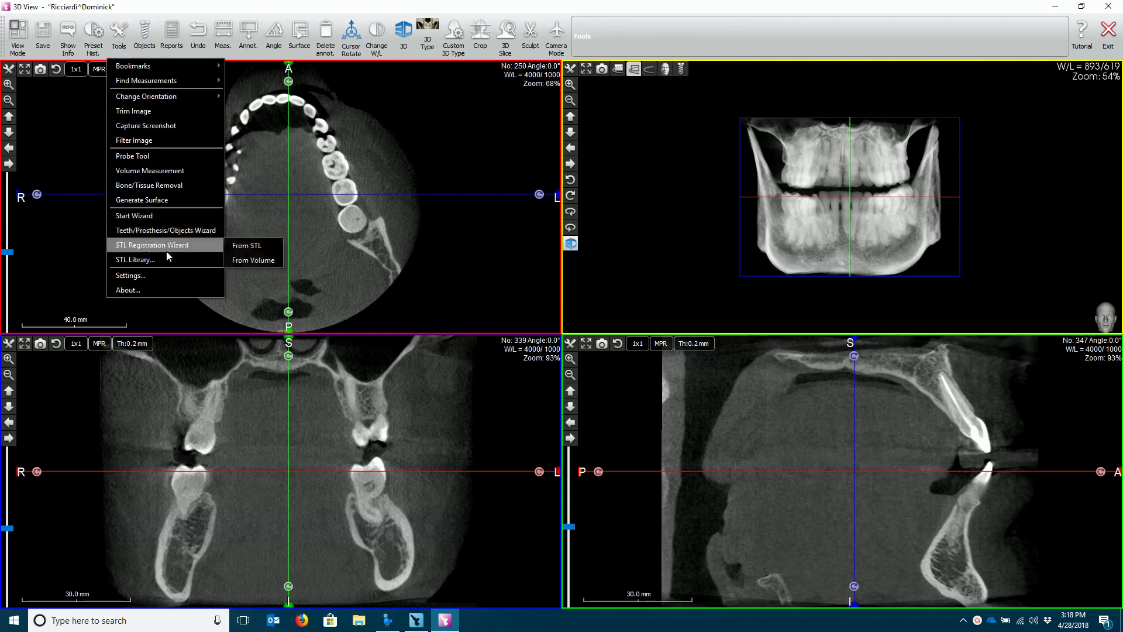
Load the LowerJawScan STL as an intraoral scan for registration, declining to reuse the transformation from the last registration
mouse_move(199, 247)
left_click(243, 246)
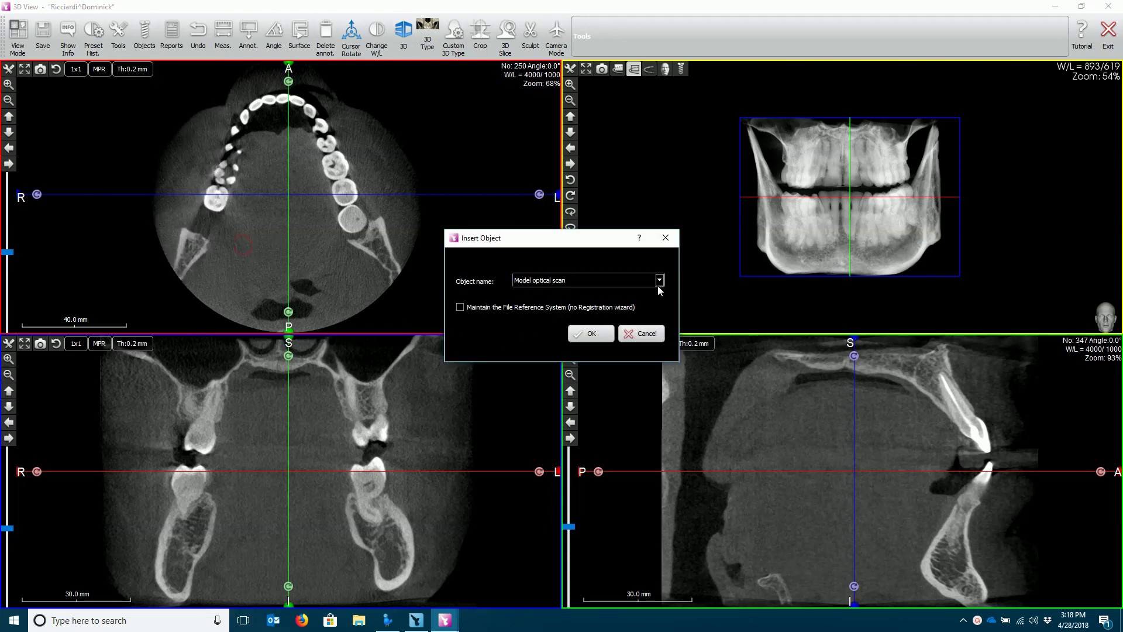
left_click(659, 280)
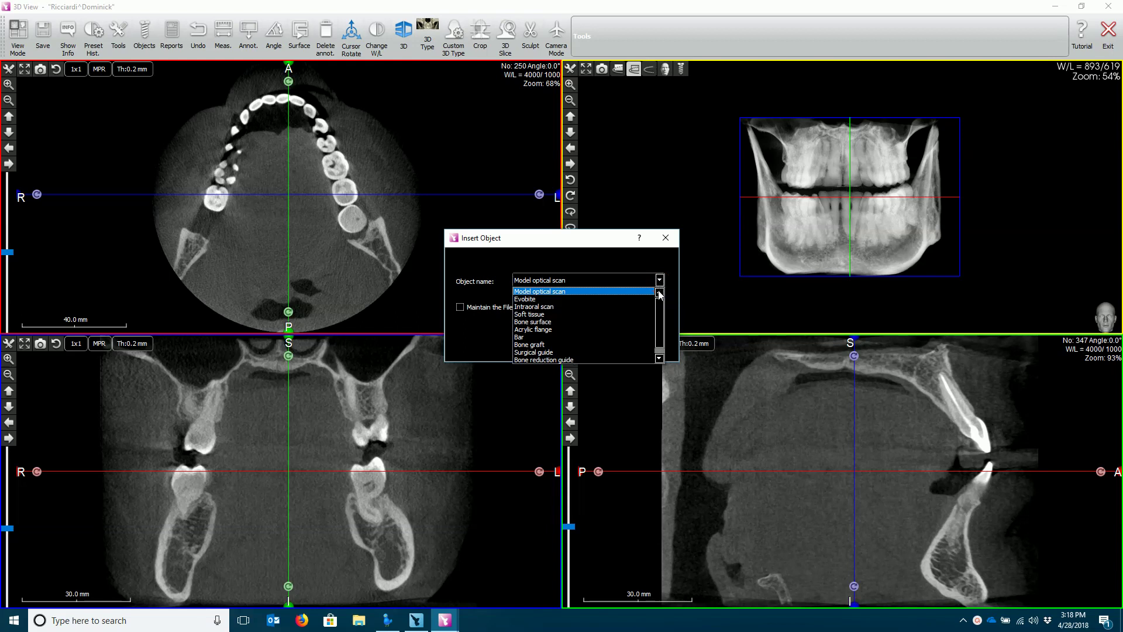
left_click(560, 307)
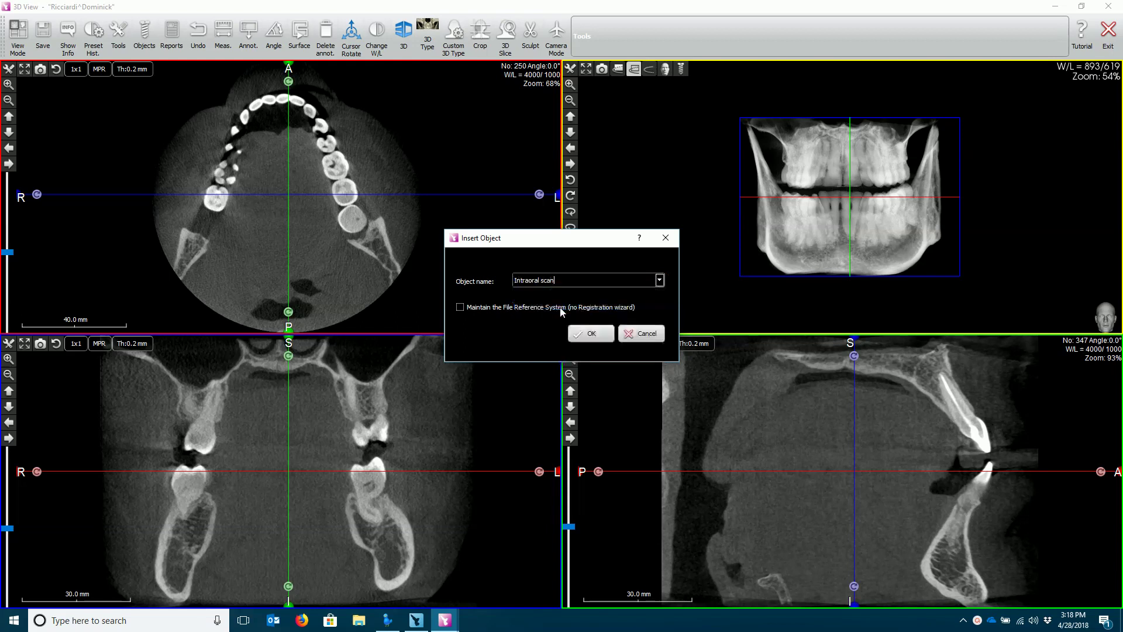
left_click(590, 334)
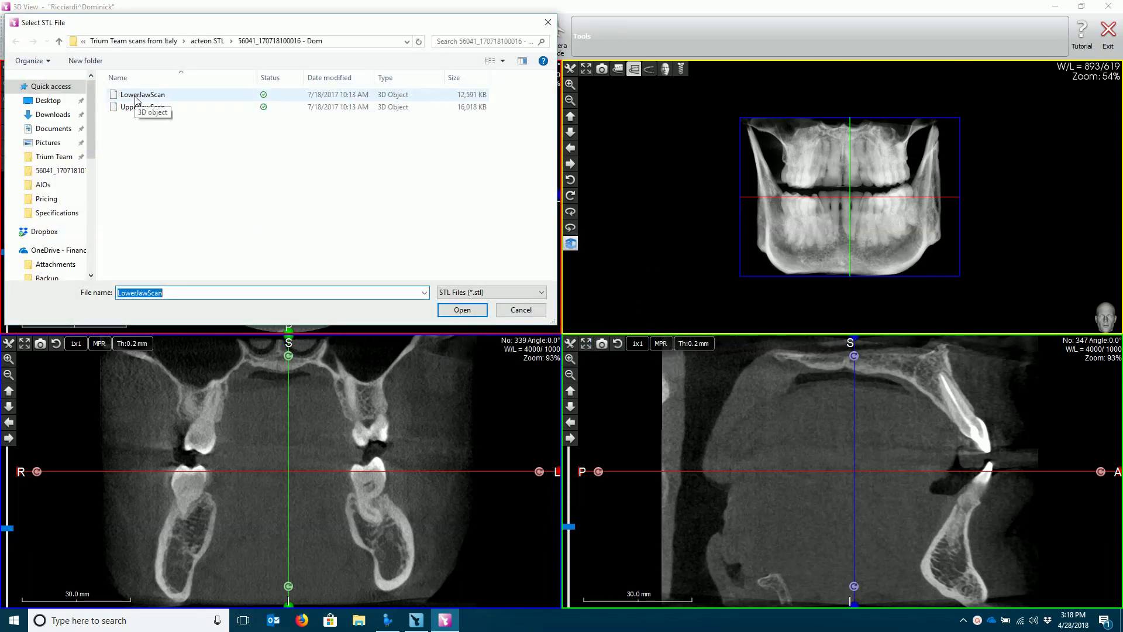
double_click(136, 96)
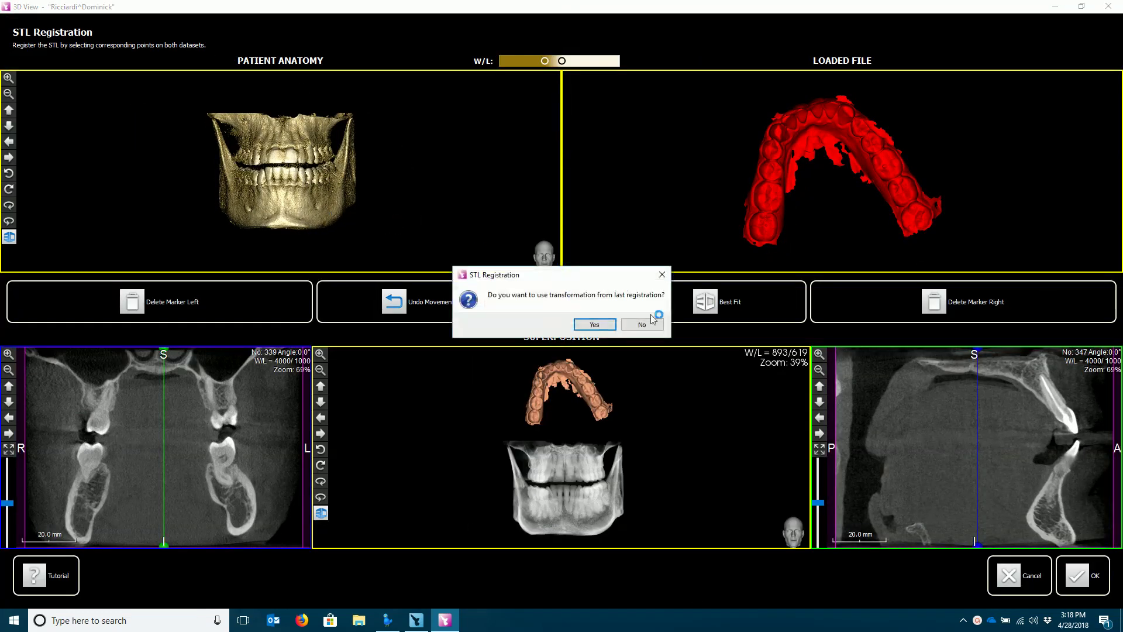
left_click(651, 324)
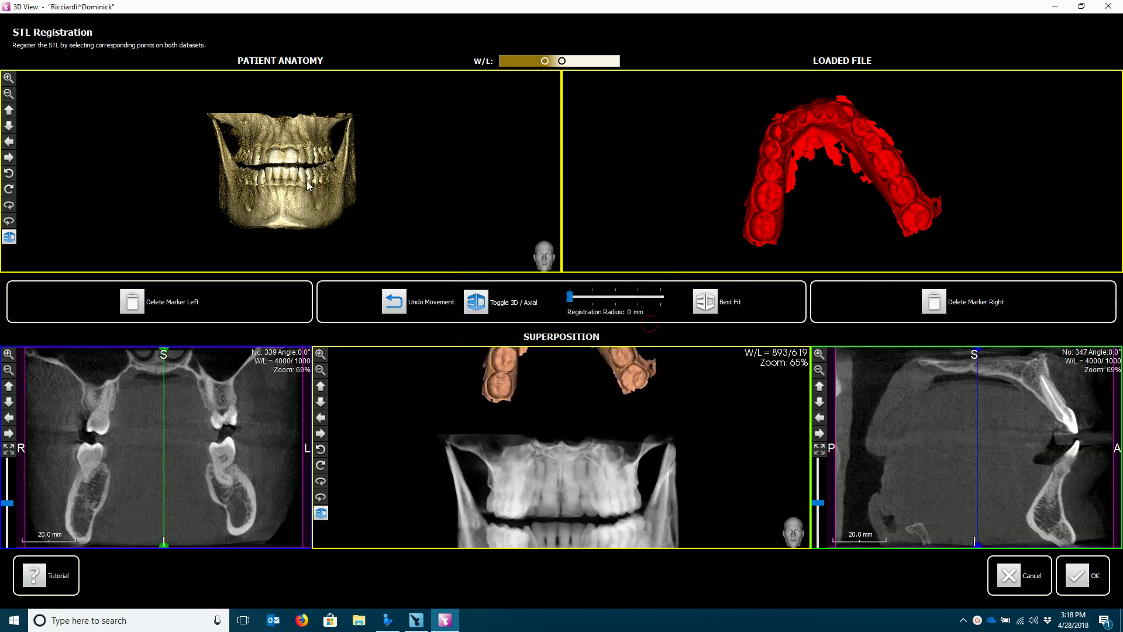
Raise the patient anatomy's W/L threshold until the individual tooth surfaces stand out clearly from the side
left_click(273, 206)
scroll(296, 114, "up", 5)
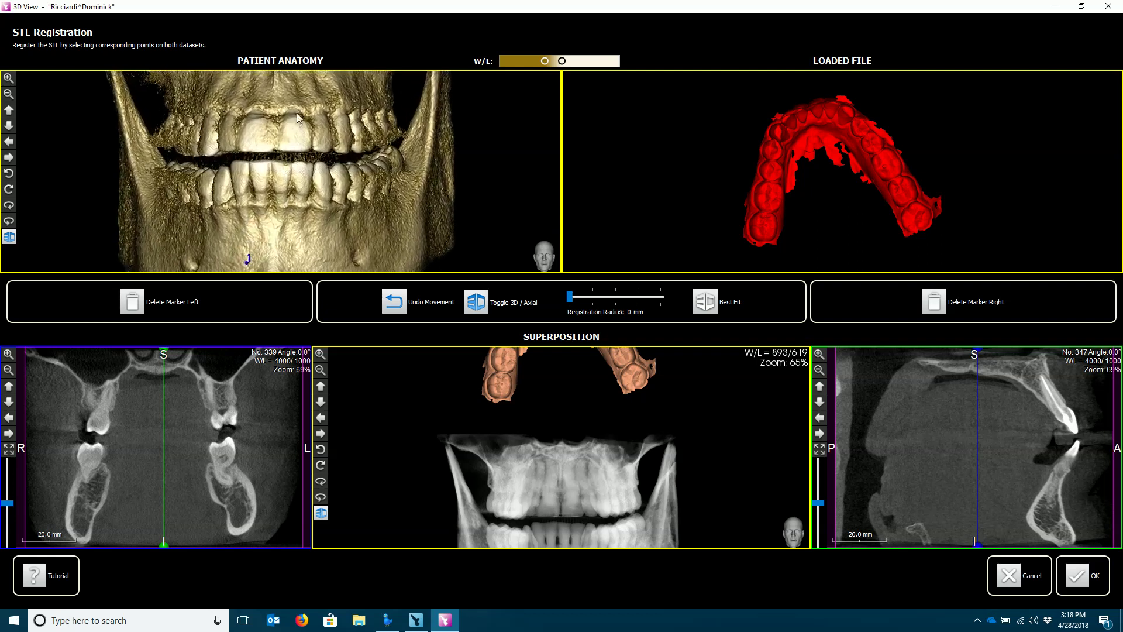
left_click(232, 169)
left_click_drag(267, 169, 343, 178)
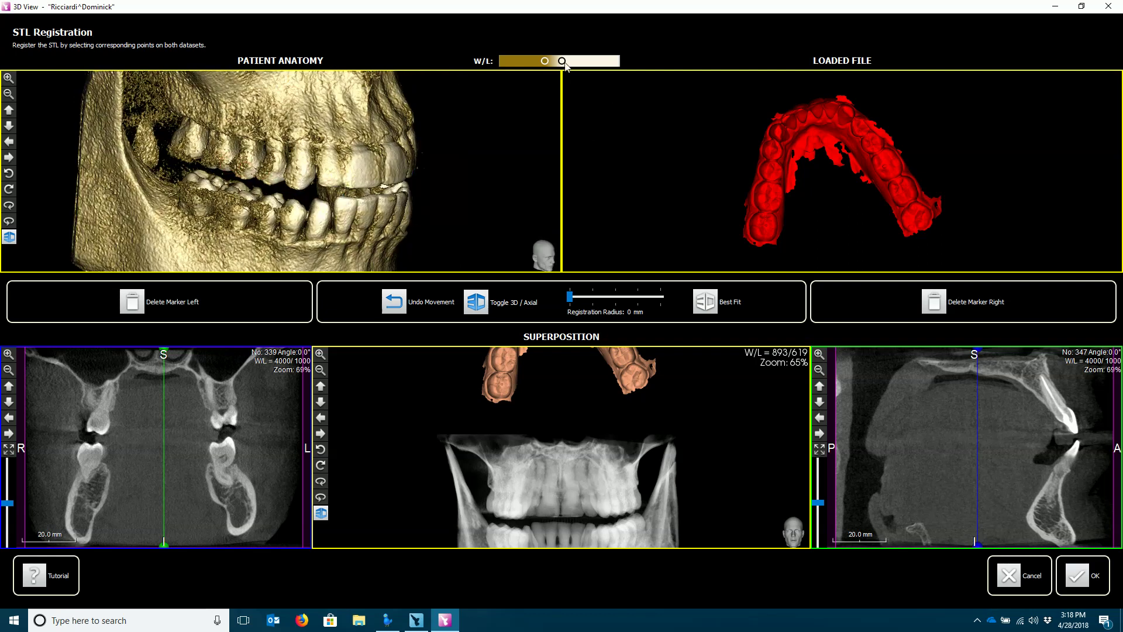
mouse_move(564, 63)
left_mouse_down()
mouse_move(594, 65)
mouse_move(550, 65)
mouse_move(564, 65)
left_mouse_up()
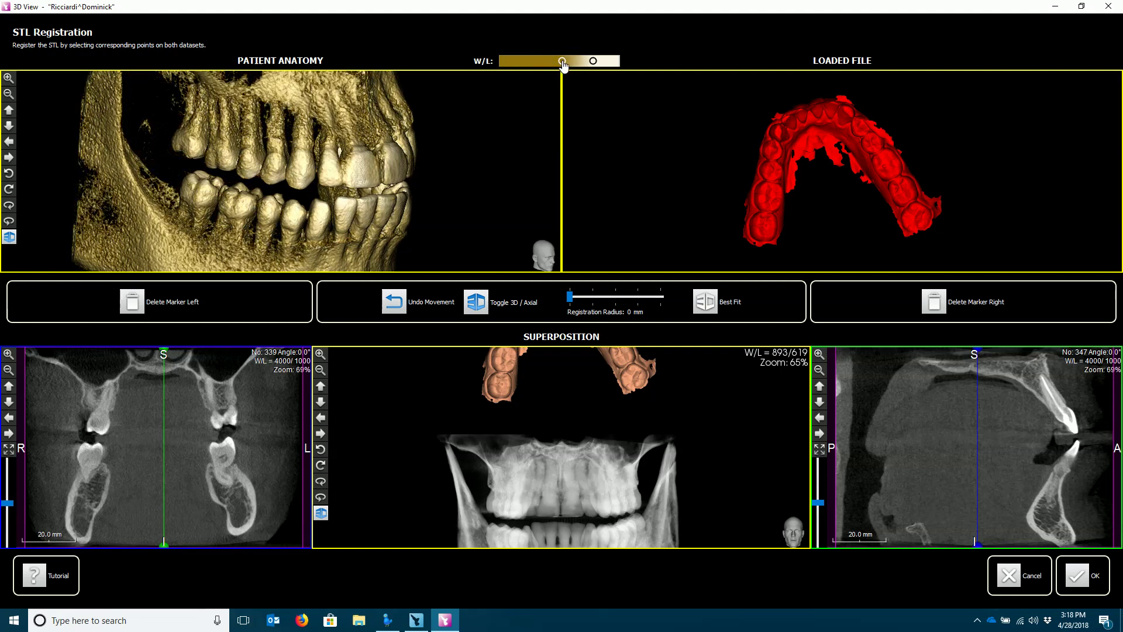
Place marker 1 on the same lower tooth on the patient's right side in both the patient anatomy and the loaded scan
left_click(291, 212)
left_click(304, 210)
left_click(332, 209)
mouse_move(844, 150)
left_mouse_down()
mouse_move(860, 117)
mouse_move(894, 123)
mouse_move(928, 175)
mouse_move(864, 226)
mouse_move(735, 203)
mouse_move(756, 135)
mouse_move(900, 169)
mouse_move(805, 224)
mouse_move(701, 190)
mouse_move(749, 119)
mouse_move(902, 108)
mouse_move(925, 143)
mouse_move(854, 215)
mouse_move(767, 154)
mouse_move(916, 152)
mouse_move(915, 214)
mouse_move(807, 278)
mouse_move(830, 276)
mouse_move(773, 275)
left_mouse_up()
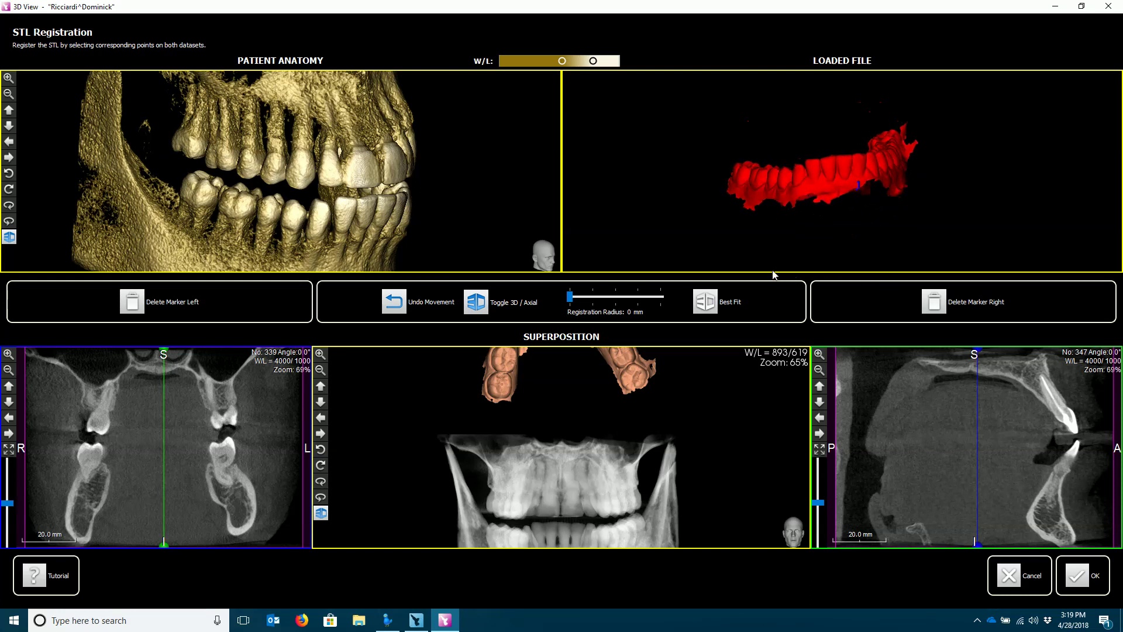
left_click_drag(781, 192, 871, 199)
right_click_drag(847, 208, 859, 121)
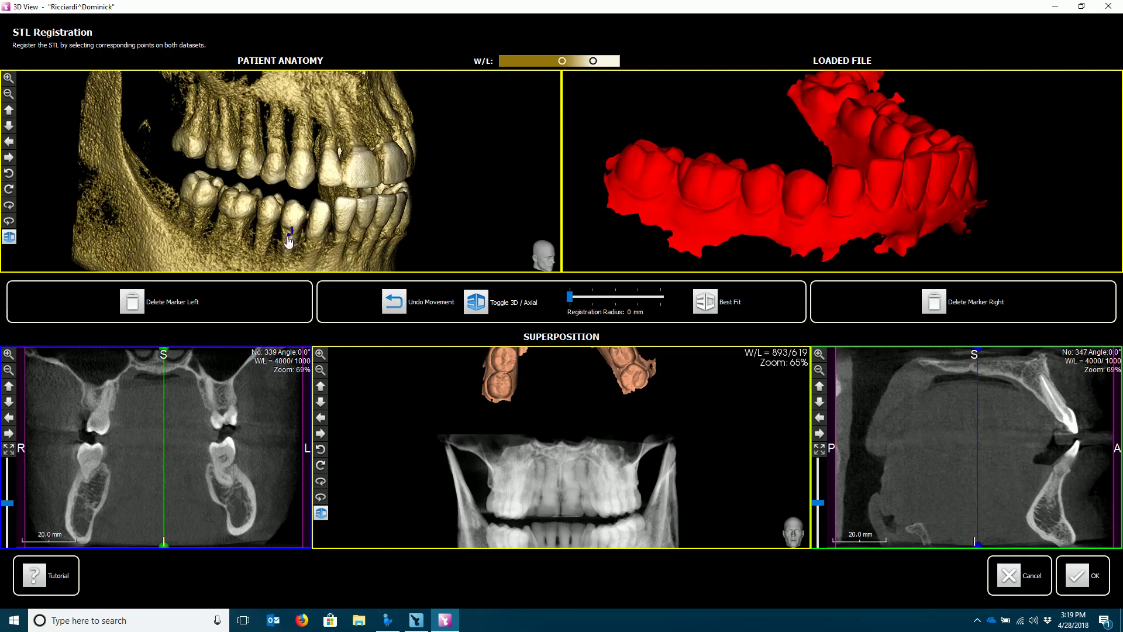
left_click(355, 252)
left_click(330, 230)
left_click(314, 205)
left_click(299, 207)
left_click(297, 206)
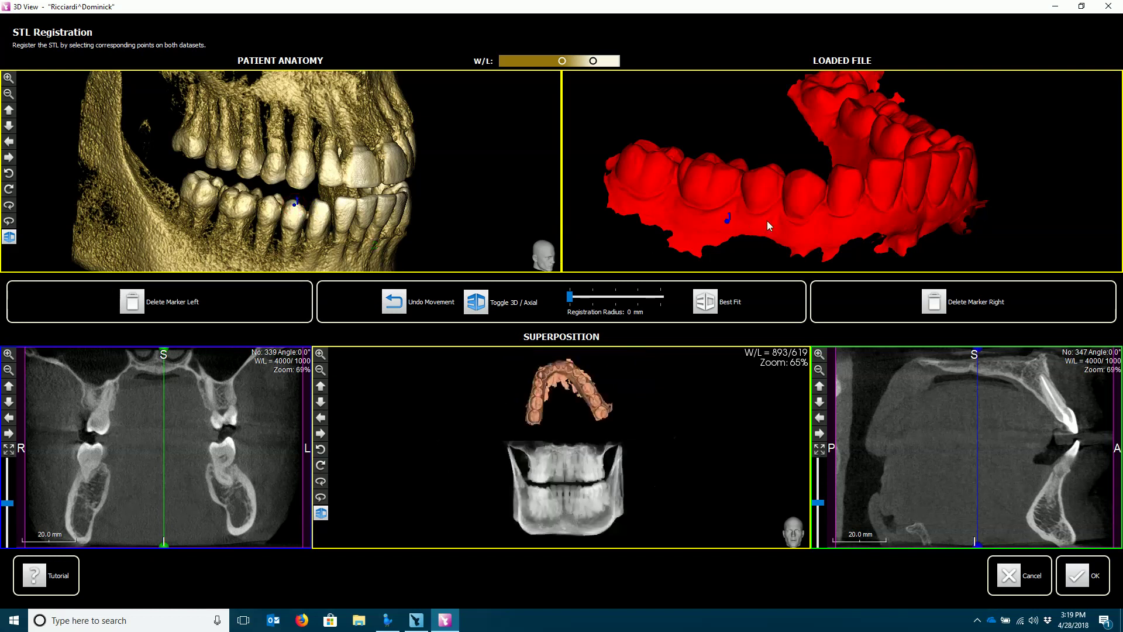
left_click(802, 180)
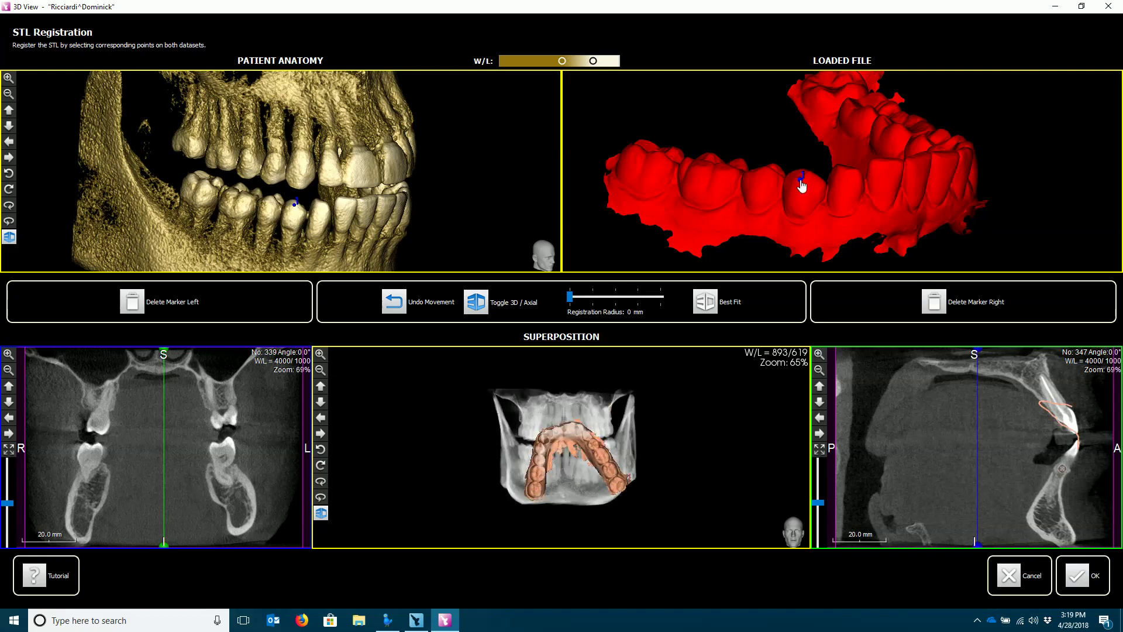
Place marker pairs 2 and 3 on the tips of the next two lower teeth forward in both datasets
left_click(621, 201)
left_click(327, 212)
left_click_drag(327, 213, 320, 209)
left_click(784, 237)
left_click(350, 214)
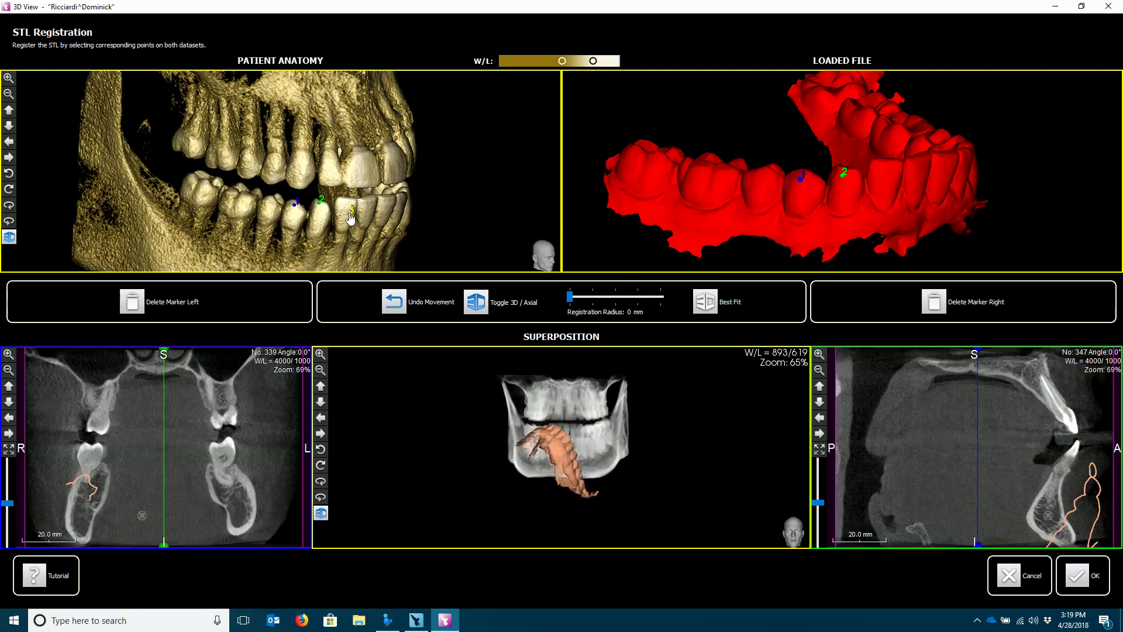
left_click_drag(351, 219, 340, 202)
left_click(883, 169)
Place marker 4 on the edge of the lower front tooth just ahead of the patient's left canine in both datasets
left_click(826, 218)
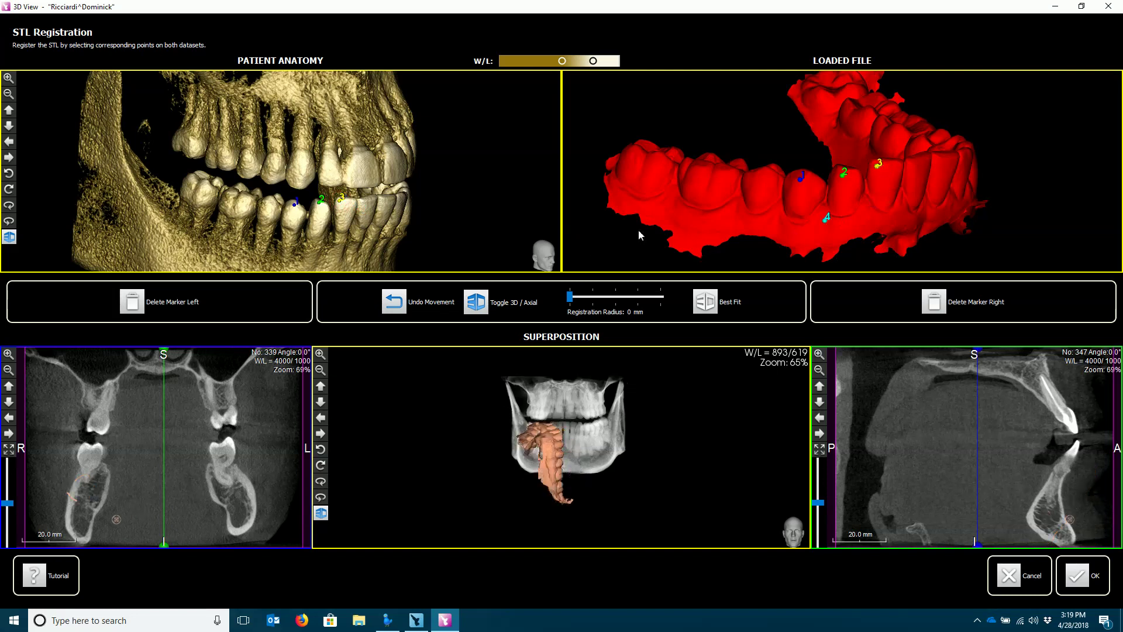
left_click_drag(415, 197, 202, 206)
left_click_drag(964, 178, 718, 198)
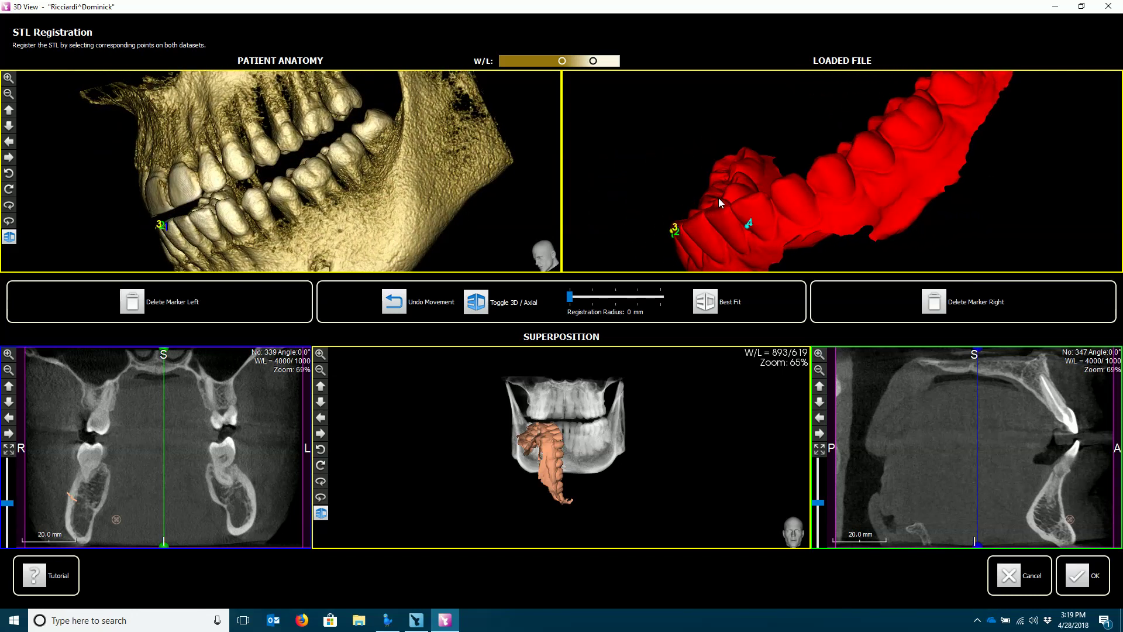
left_click(785, 210)
left_click(269, 200)
left_click(232, 203)
left_click(226, 221)
scroll(270, 182, "up", 4)
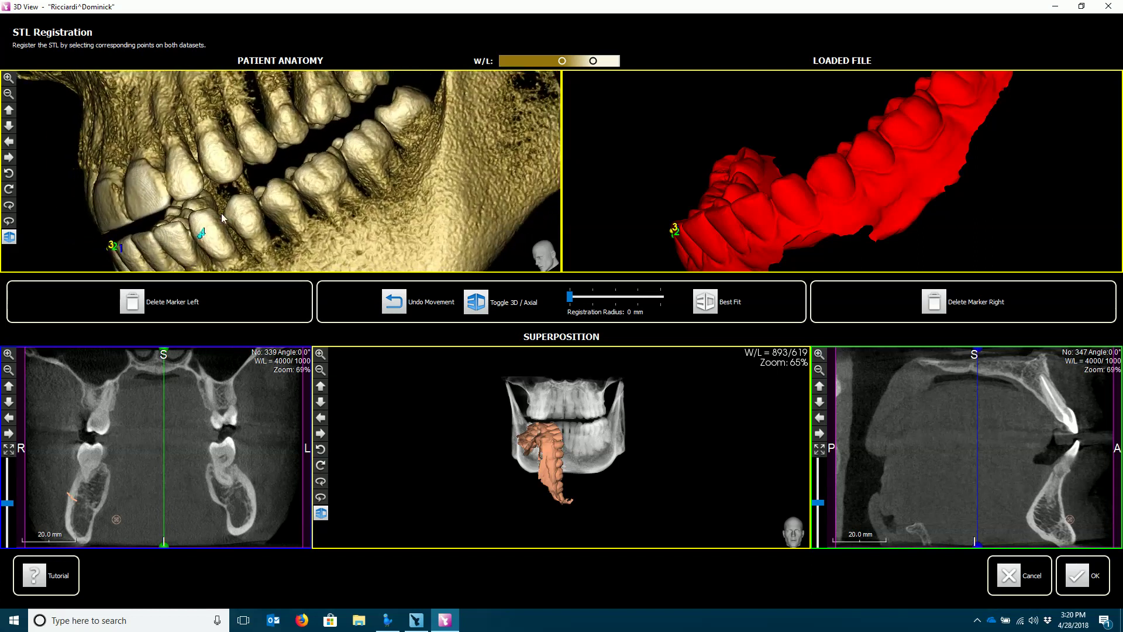
left_click(208, 217)
left_click(181, 225)
left_click(179, 226)
left_click(762, 202)
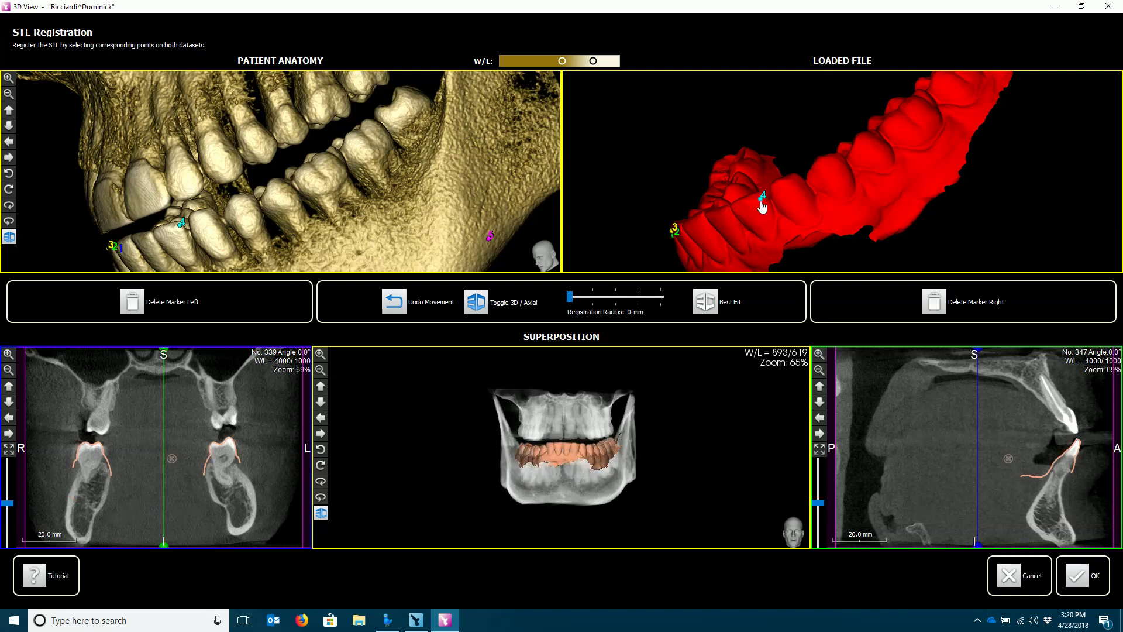
Place marker pair 5 on the lower left canine and pair 6 on the second premolar in both datasets
left_click(285, 222)
left_click_drag(285, 220, 206, 220)
left_click(787, 180)
left_click_drag(788, 182, 789, 184)
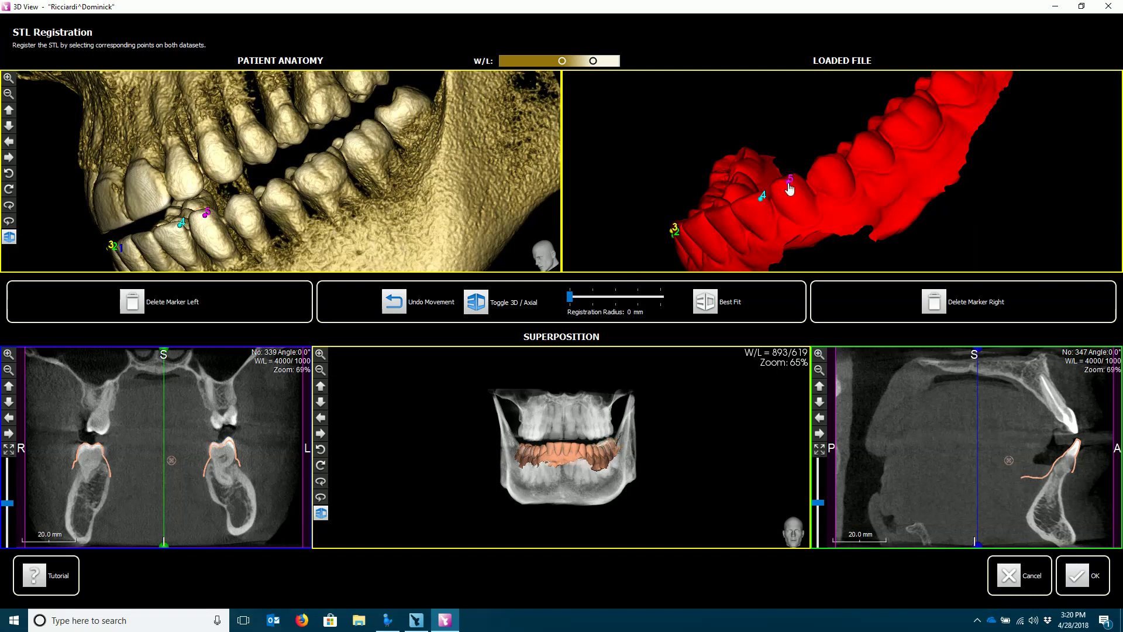
left_click(279, 186)
left_click(817, 215)
left_click_drag(866, 138, 864, 138)
Place marker 7 on the same cusp of the lower left first molar in both datasets
left_click(851, 163)
left_click(479, 265)
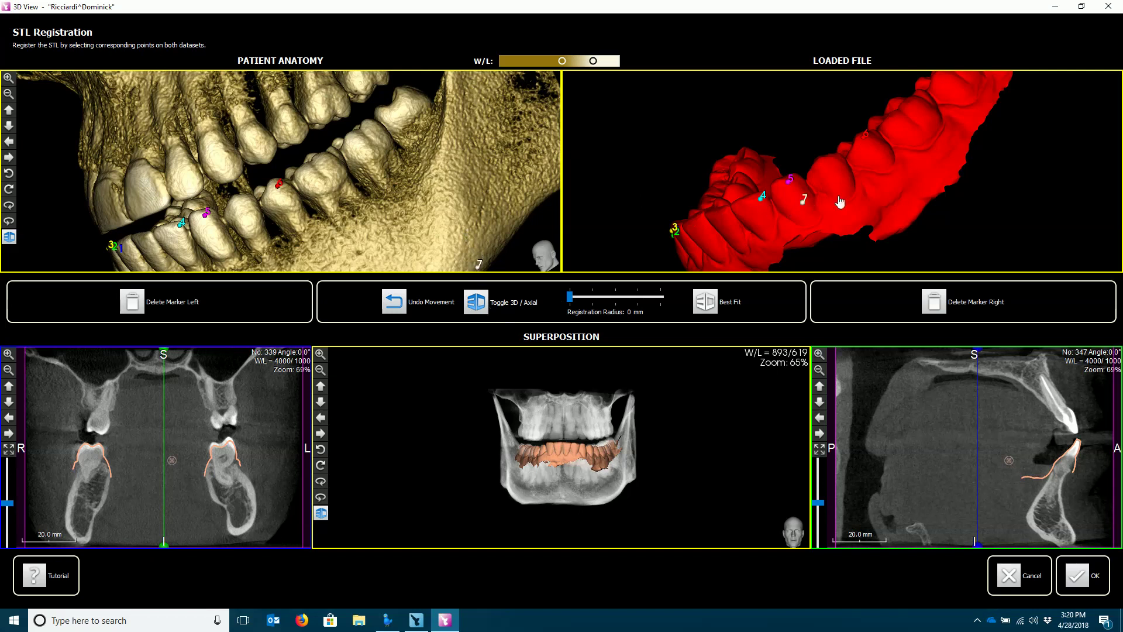
left_click(863, 168)
left_click(296, 176)
left_click(303, 174)
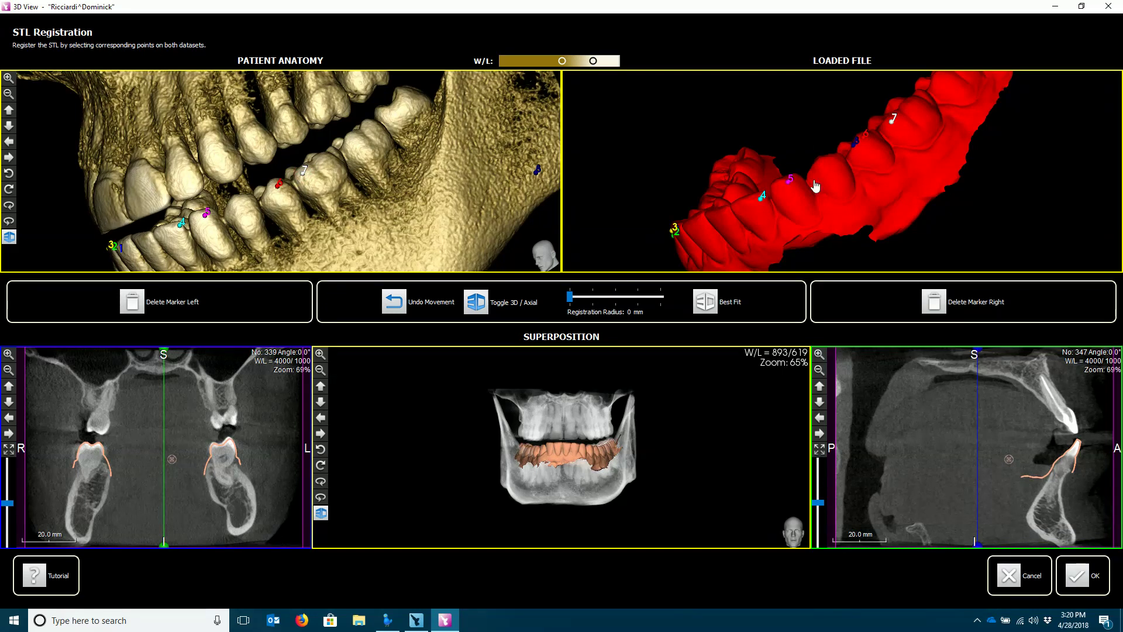
left_click(801, 239)
Check the scan's fit on the lower teeth in the coronal slices and 3D superposition, and accept the registration
left_click_drag(8, 502, 9, 505)
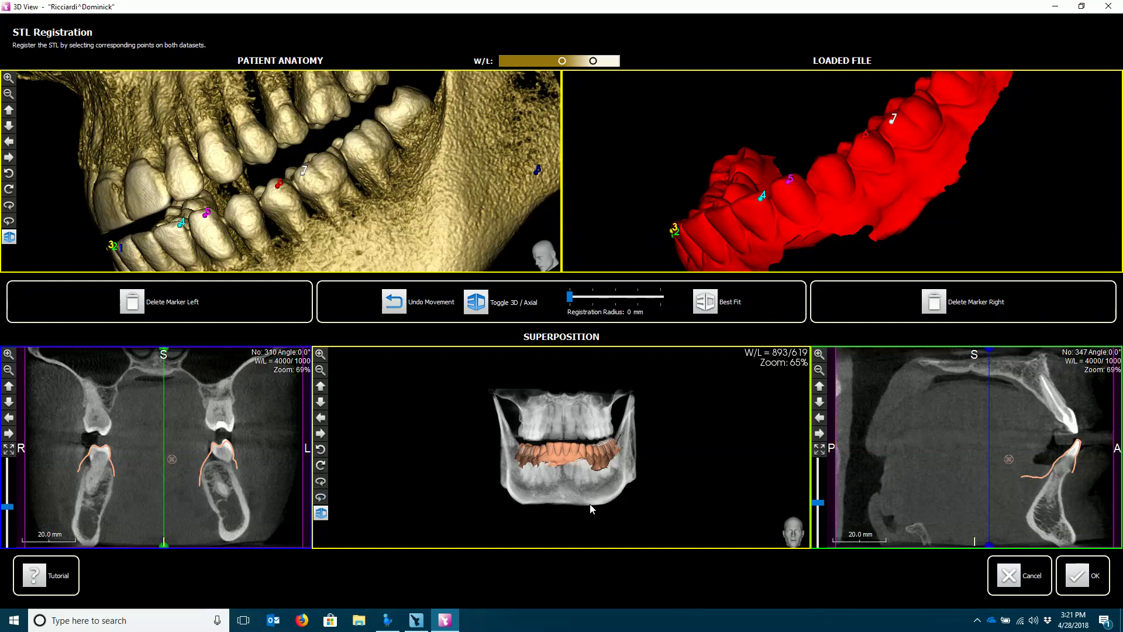
right_click_drag(573, 483, 557, 384)
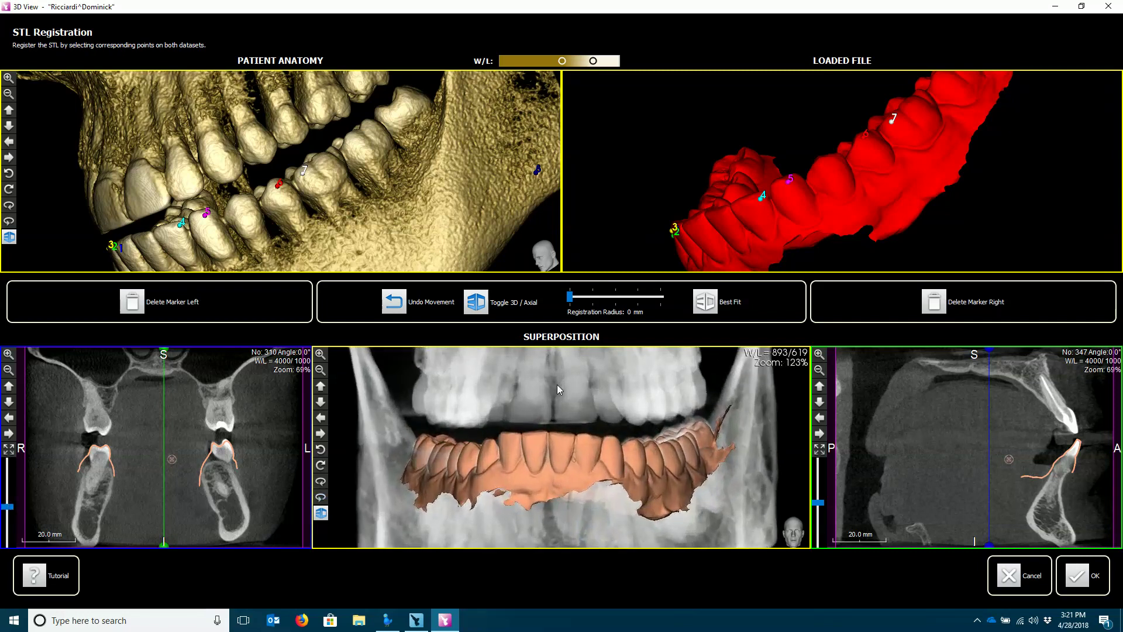
left_click_drag(680, 409, 757, 430)
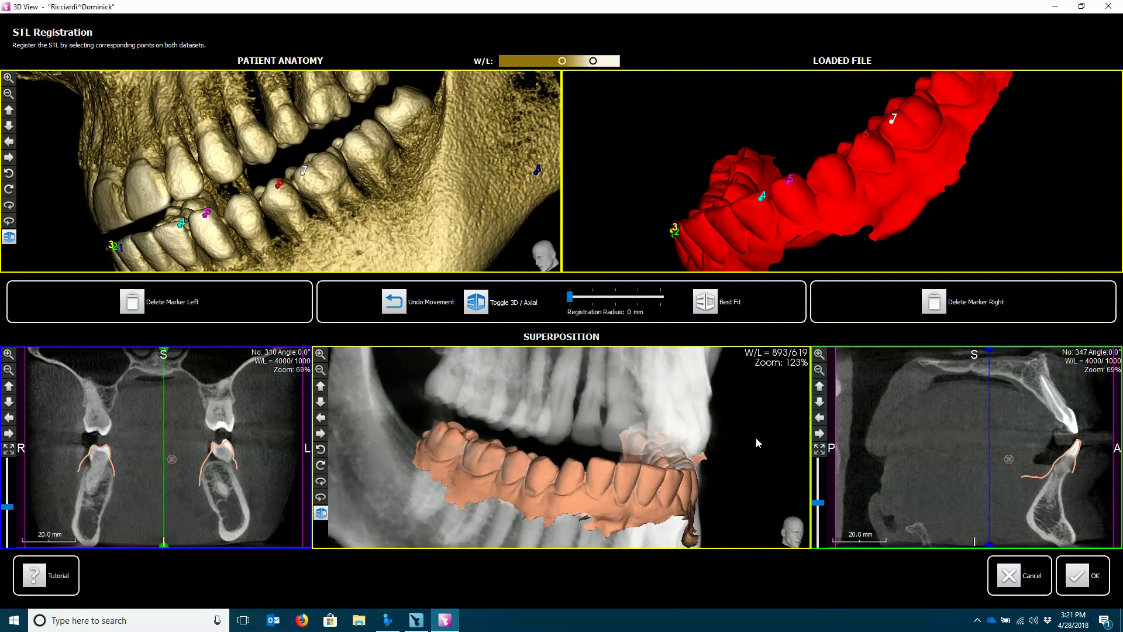
left_click(1083, 578)
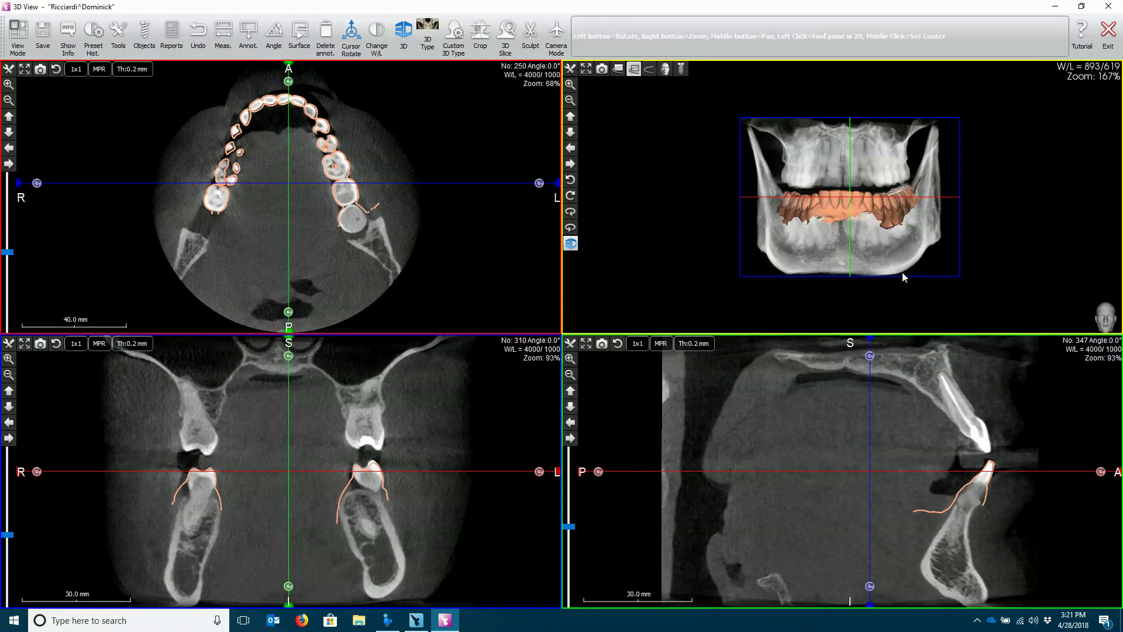
left_click_drag(934, 221, 759, 232)
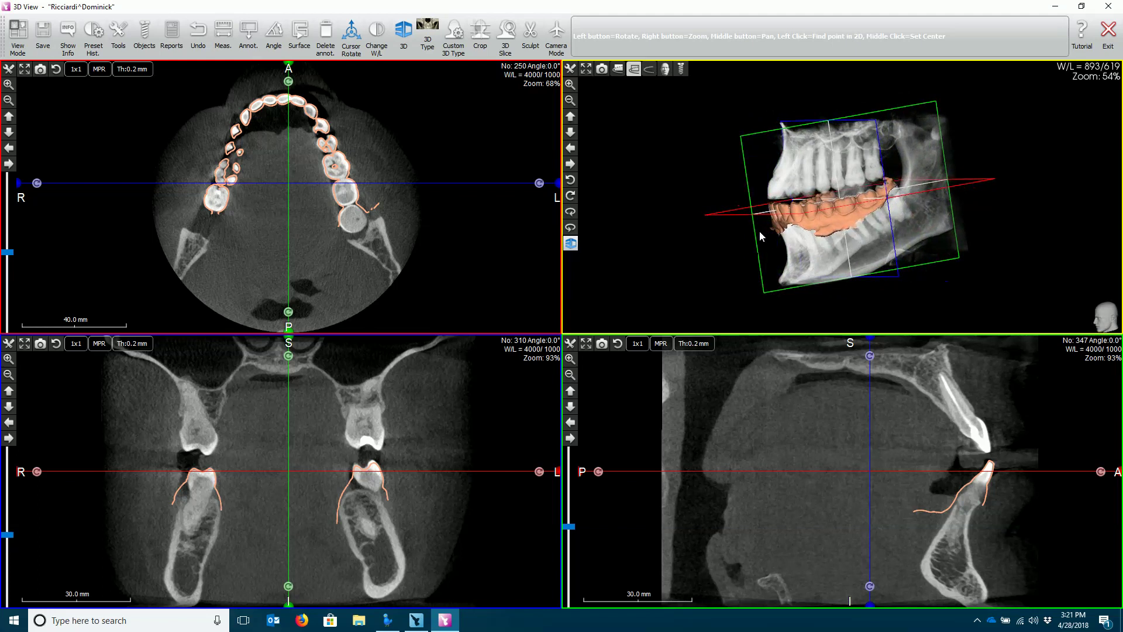